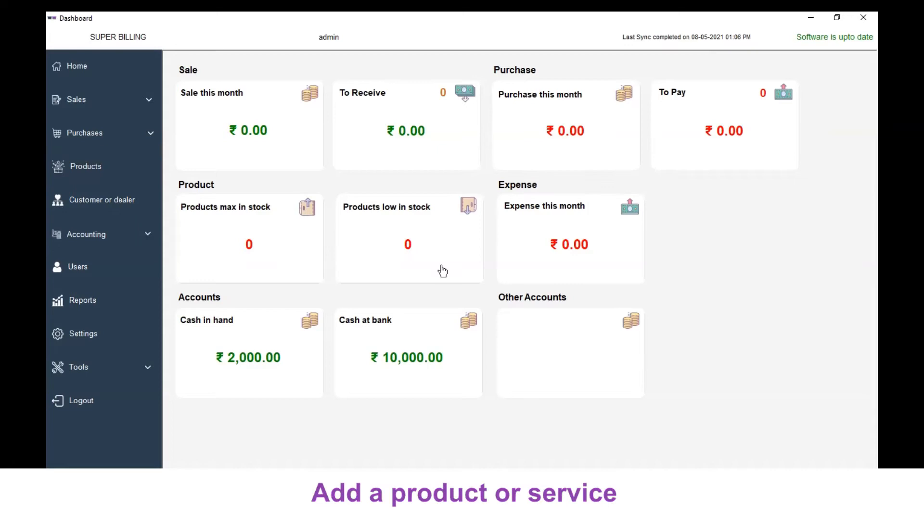
Step: Start a new product entry in the product manager and name it Memory card 84GB
{"action": "left_click", "coordinate": [95, 167]}
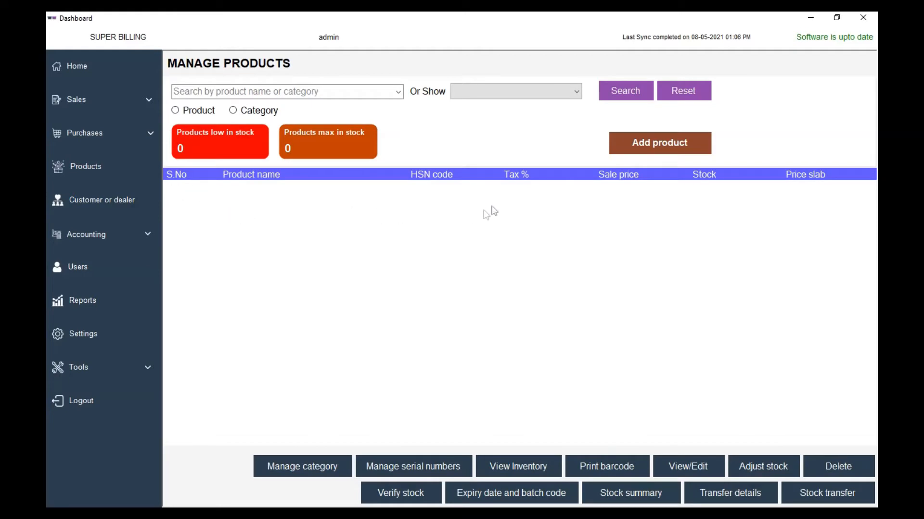
{"action": "left_click", "coordinate": [653, 147]}
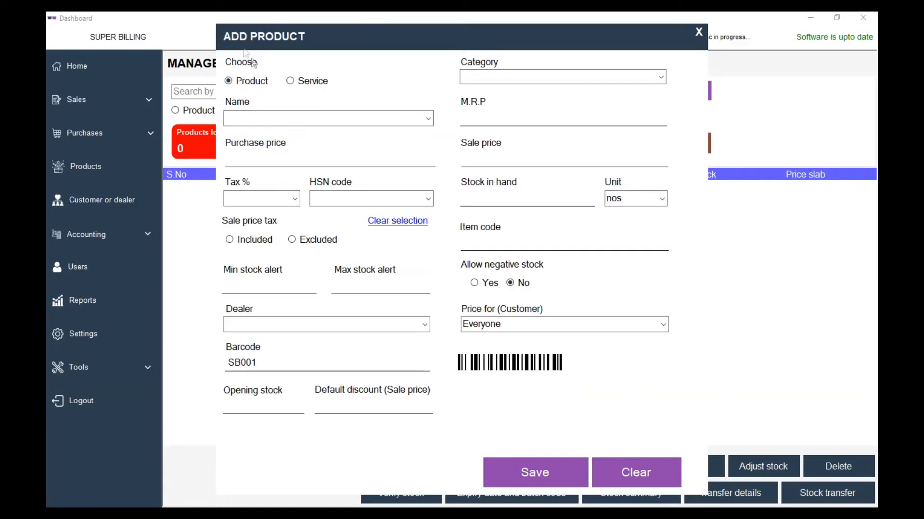
{"action": "left_click", "coordinate": [285, 123]}
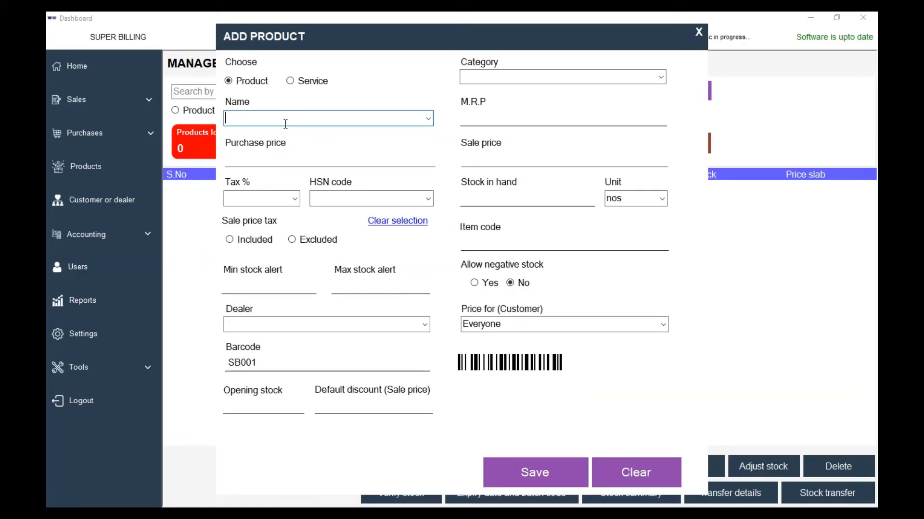
{"action": "type", "text": "Memory card 84GB"}
Step: Set the product's M.R.P to 1499 and its purchase price to 1000
{"action": "left_click", "coordinate": [530, 115]}
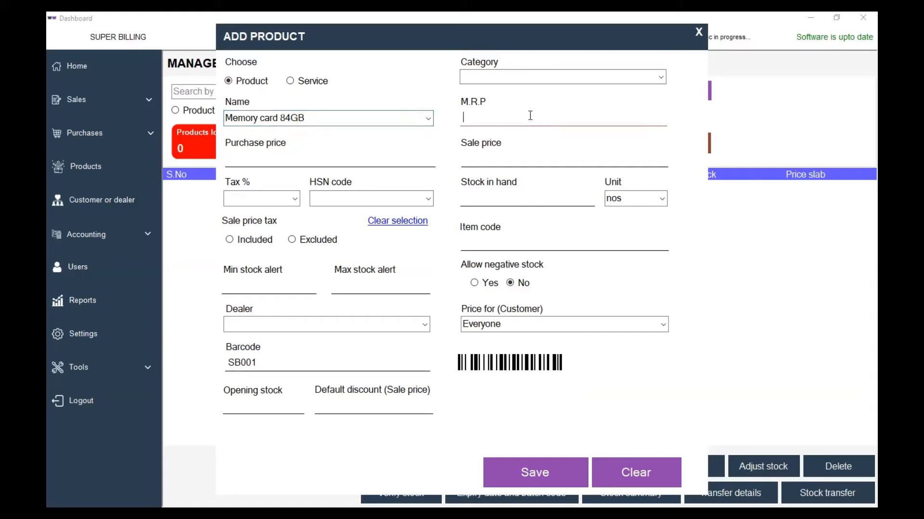
{"action": "type", "text": "1499"}
{"action": "left_click", "coordinate": [257, 150]}
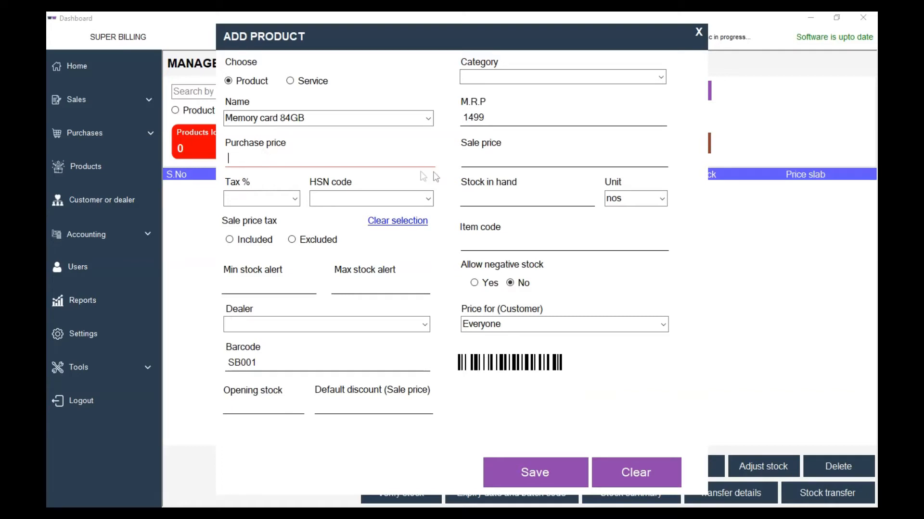
{"action": "type", "text": "1000"}
Step: Set the product's sale price to 1499
{"action": "left_click", "coordinate": [569, 156]}
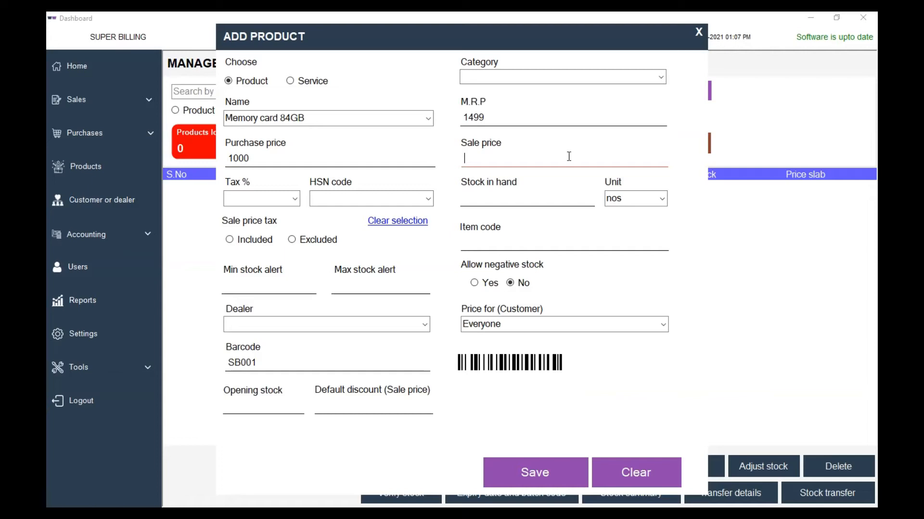
{"action": "type", "text": "1299"}
{"action": "key", "text": "BackSpace"}
{"action": "key", "text": "BackSpace"}
{"action": "key", "text": "BackSpace"}
{"action": "type", "text": "499"}
Step: Set the product's tax rate to 5 percent and its HSN code to 2106
{"action": "left_click", "coordinate": [279, 201]}
{"action": "left_click", "coordinate": [292, 199]}
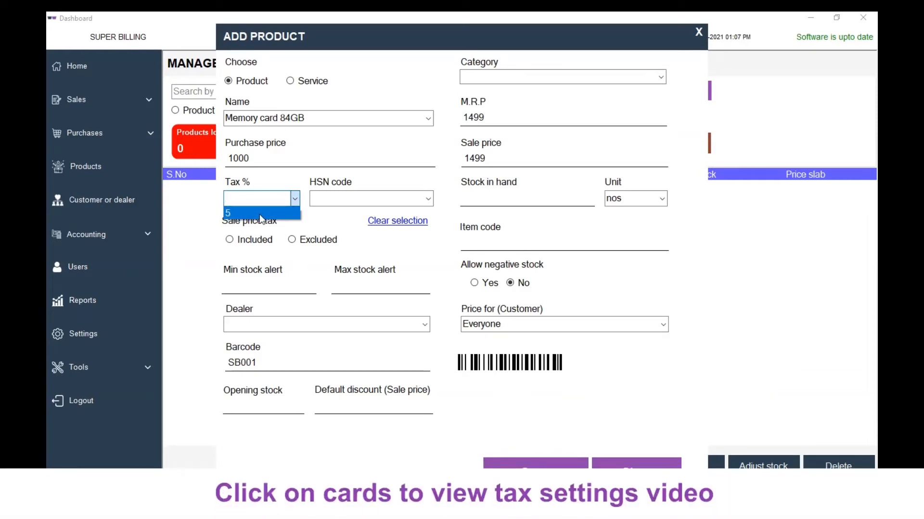
{"action": "left_click", "coordinate": [238, 212]}
{"action": "left_click", "coordinate": [428, 199]}
{"action": "left_click", "coordinate": [385, 210]}
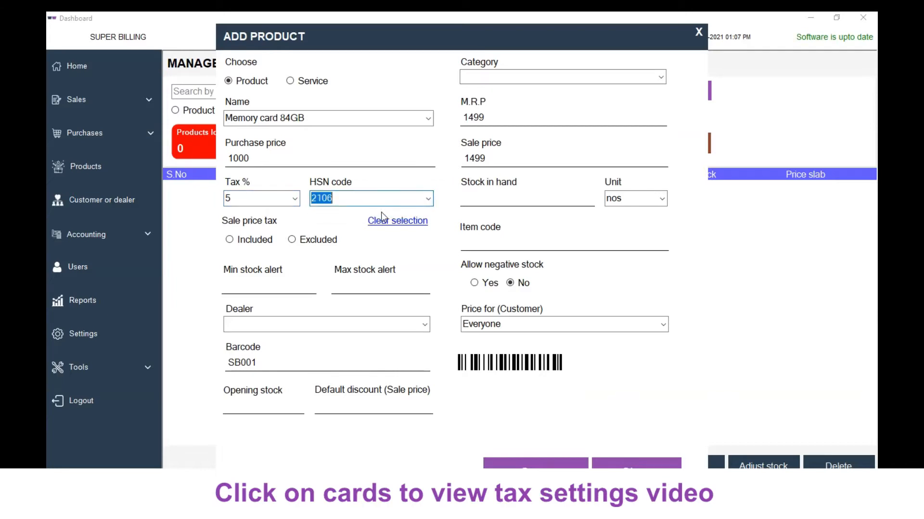
Step: Set the stock in hand to 10 with nos as the unit
{"action": "left_click", "coordinate": [546, 196]}
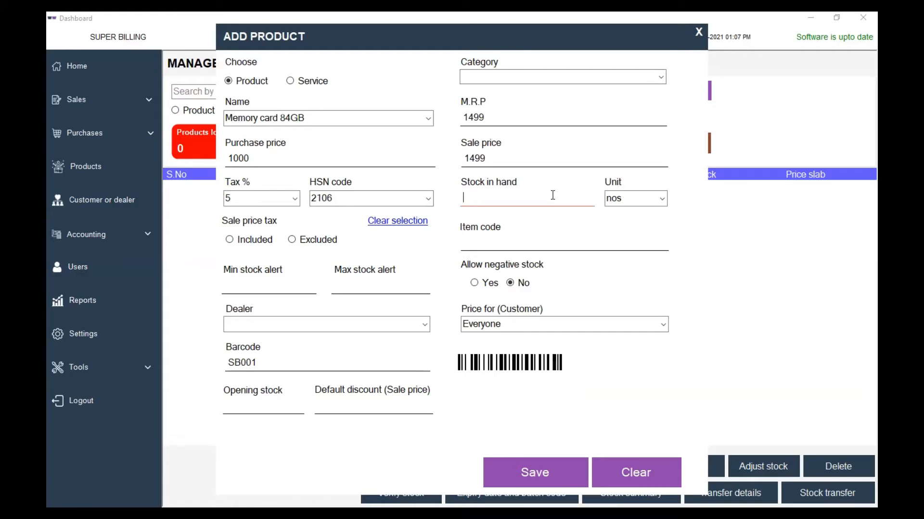
{"action": "type", "text": "10"}
{"action": "left_click", "coordinate": [637, 200]}
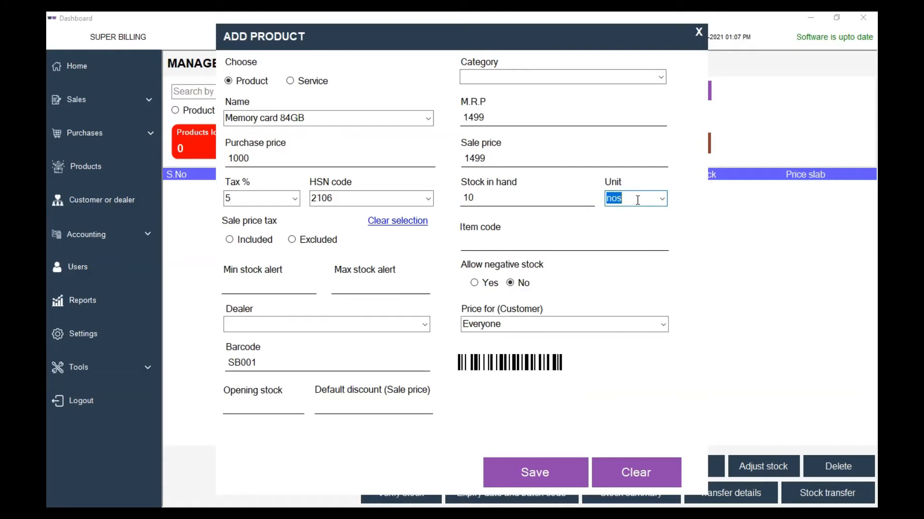
{"action": "type", "text": "pcs"}
{"action": "left_click_drag", "start_coordinate": [632, 203], "coordinate": [570, 203]}
{"action": "type", "text": "nos"}
Step: Try the tax-included option for the sale price, clear that selection and re-enter the sale price as 1499
{"action": "left_click", "coordinate": [229, 240]}
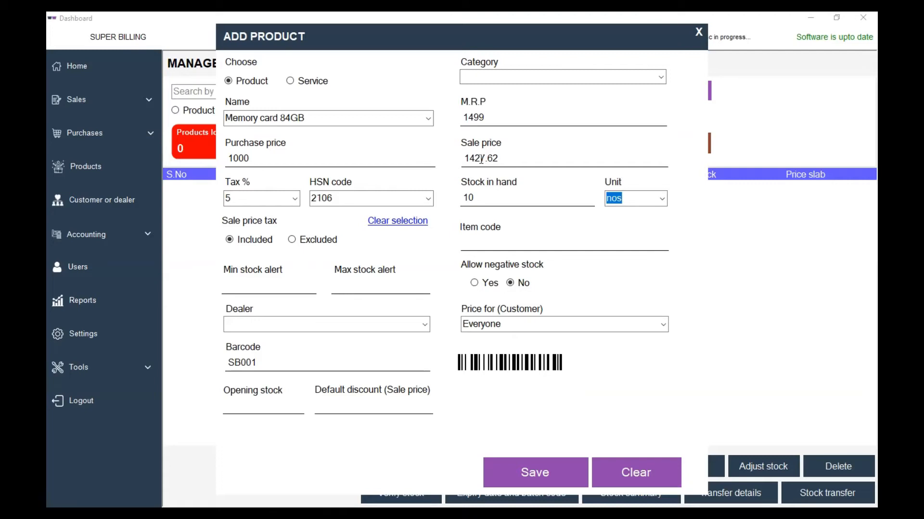
{"action": "left_click", "coordinate": [408, 226]}
{"action": "left_click_drag", "start_coordinate": [529, 159], "coordinate": [401, 152]}
{"action": "type", "text": "1499"}
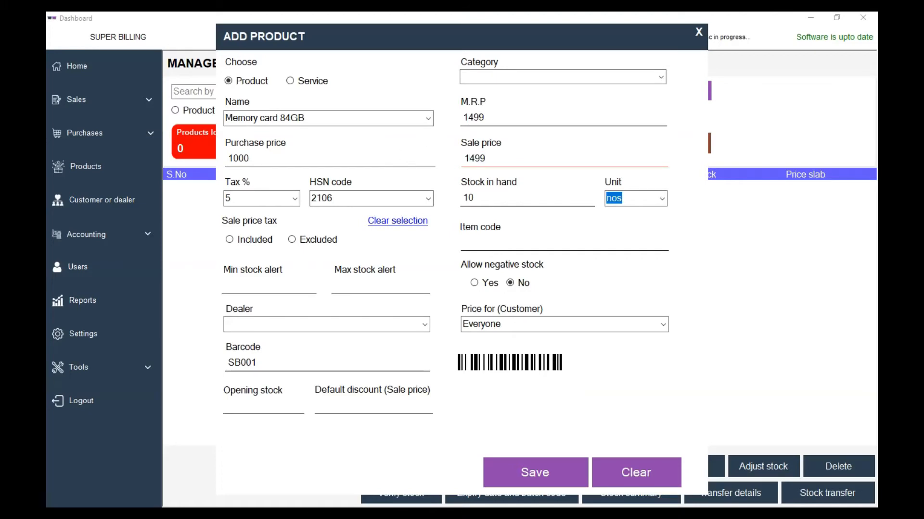
Step: Set the minimum stock alert to 5 and the maximum stock alert to 20
{"action": "left_click", "coordinate": [531, 247]}
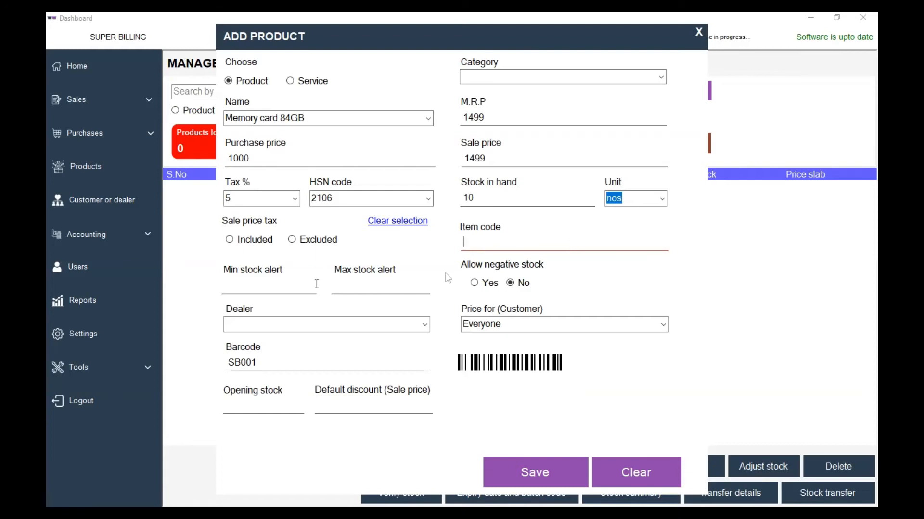
{"action": "left_click", "coordinate": [249, 285]}
{"action": "type", "text": "5"}
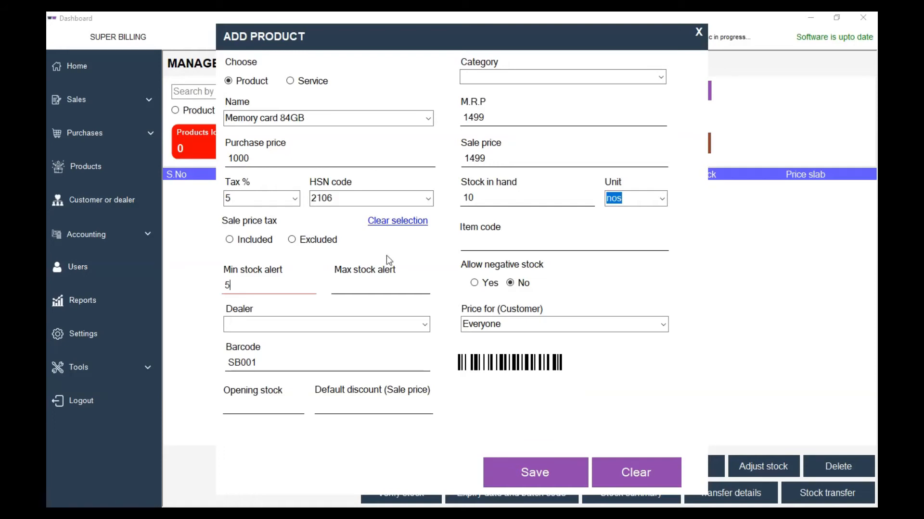
{"action": "left_click", "coordinate": [354, 291]}
{"action": "type", "text": "20"}
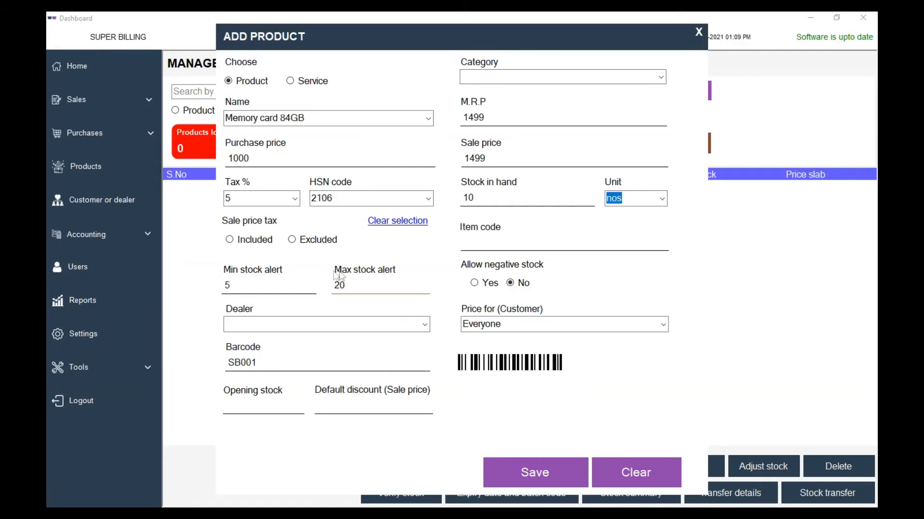
Step: Set negative stock to not allowed and enter Dealer1 as the product's dealer
{"action": "left_click", "coordinate": [473, 283]}
{"action": "left_click", "coordinate": [509, 283]}
{"action": "left_click", "coordinate": [414, 324]}
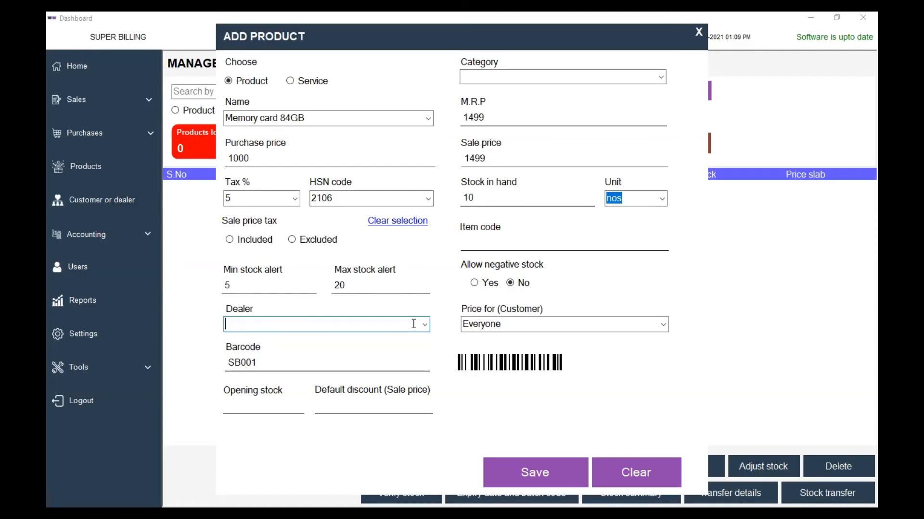
{"action": "type", "text": "Dealer1"}
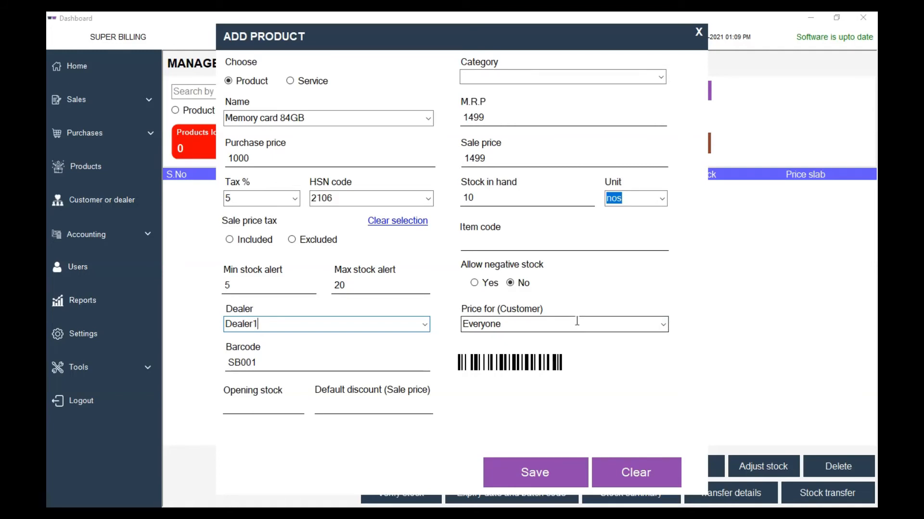
Step: Check the customer choices for the price, keeping Everyone selected
{"action": "left_click", "coordinate": [509, 325]}
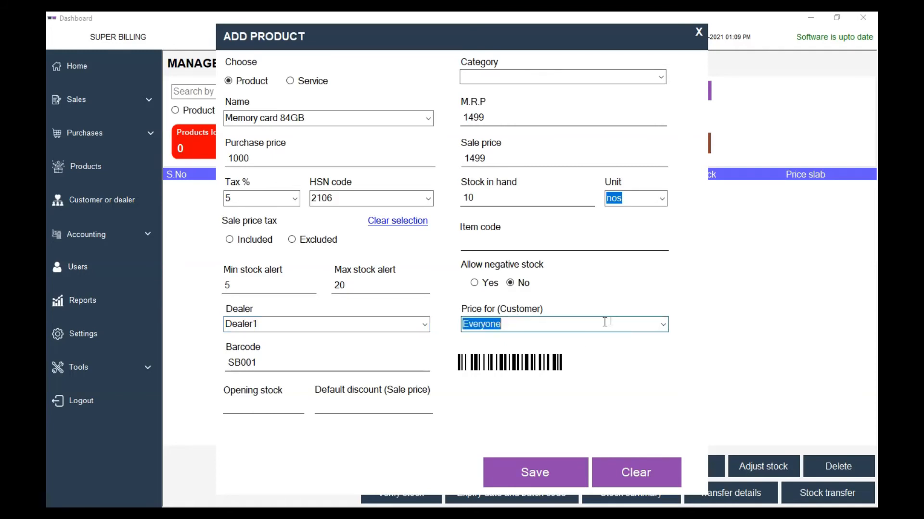
{"action": "left_click", "coordinate": [660, 327]}
{"action": "left_click", "coordinate": [663, 340]}
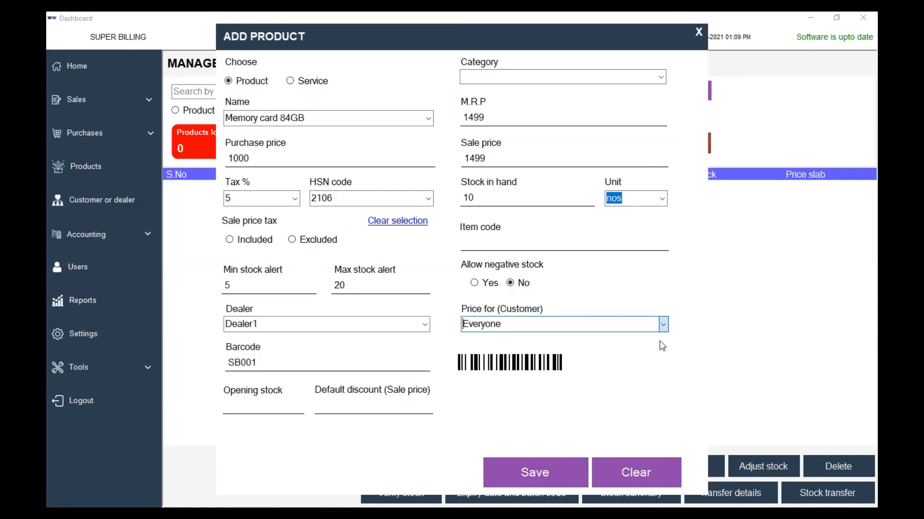
Step: Clear the product's barcode and re-enter it as SB001
{"action": "left_click", "coordinate": [282, 362]}
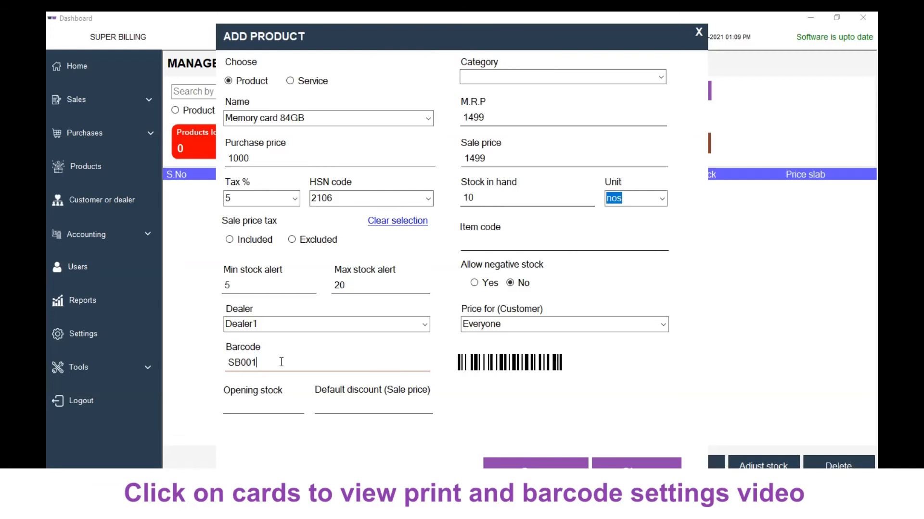
{"action": "key", "text": "BackSpace"}
{"action": "key", "text": "BackSpace"}
{"action": "key", "text": "BackSpace"}
{"action": "key", "text": "BackSpace"}
{"action": "key", "text": "BackSpace"}
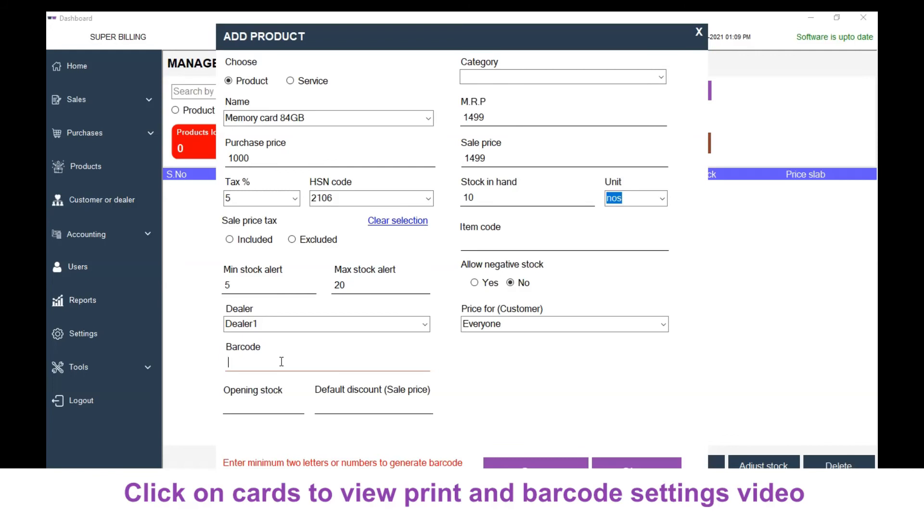
{"action": "type", "text": "SB001"}
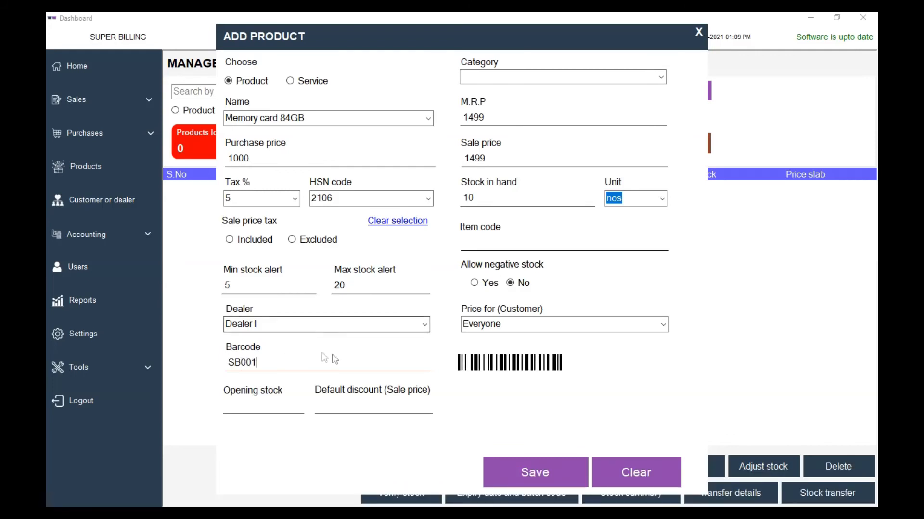
Step: Set the default discount on the sale price to 100
{"action": "left_click", "coordinate": [357, 409]}
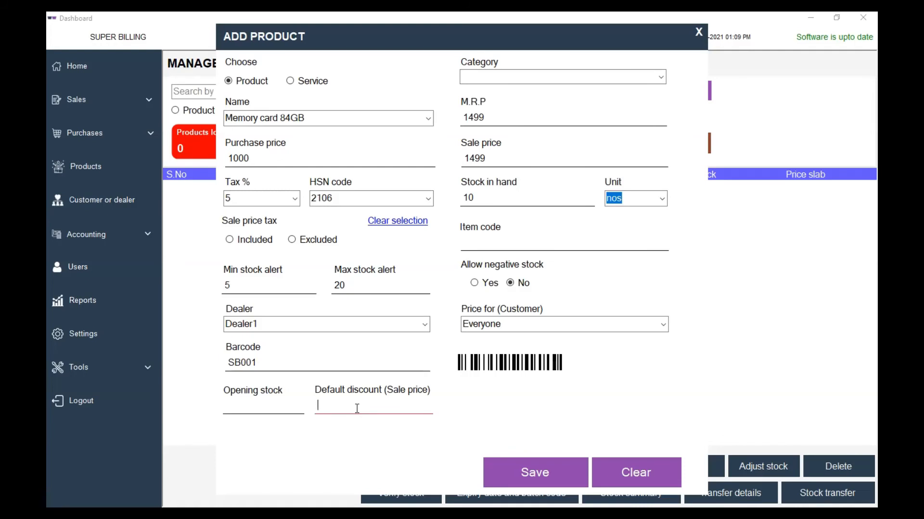
{"action": "type", "text": "100"}
{"action": "left_click", "coordinate": [560, 162]}
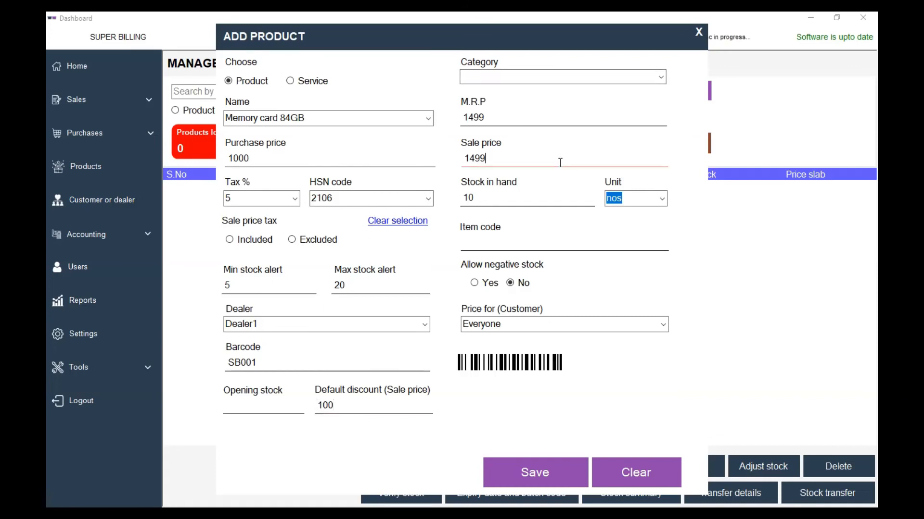
{"action": "left_click", "coordinate": [407, 411]}
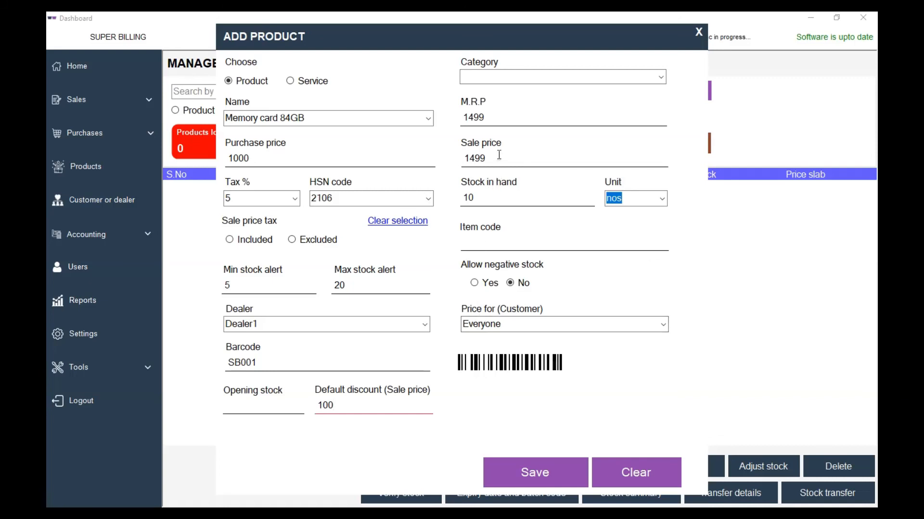
Step: Set the opening stock to 10, save the product and close the entry form
{"action": "left_click", "coordinate": [260, 404]}
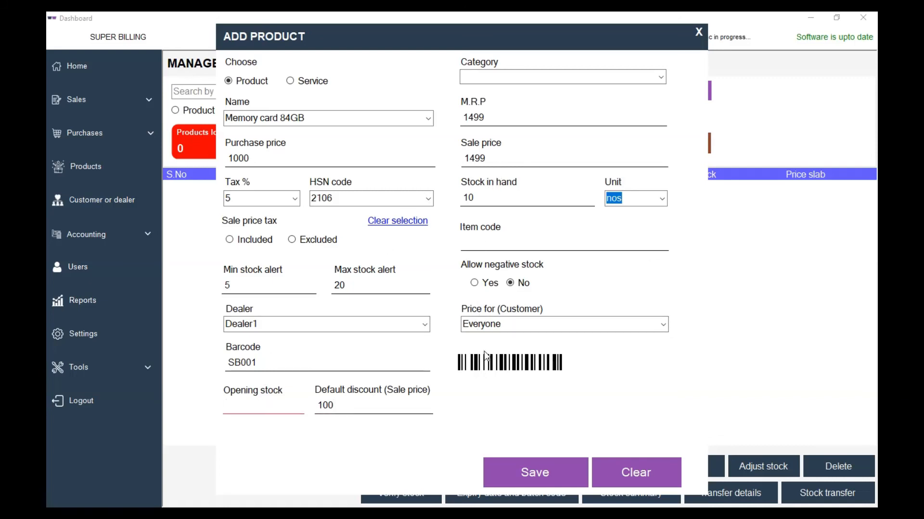
{"action": "type", "text": "10"}
{"action": "left_click", "coordinate": [518, 473]}
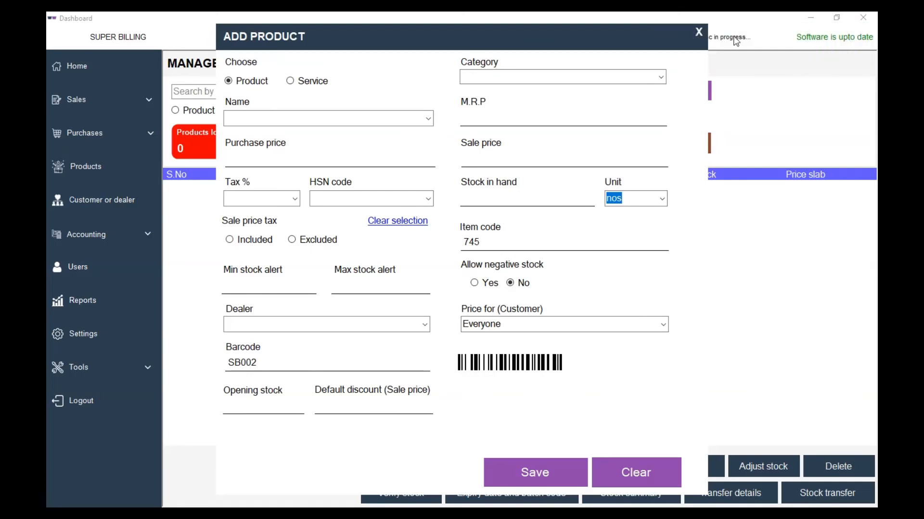
{"action": "left_click", "coordinate": [698, 33]}
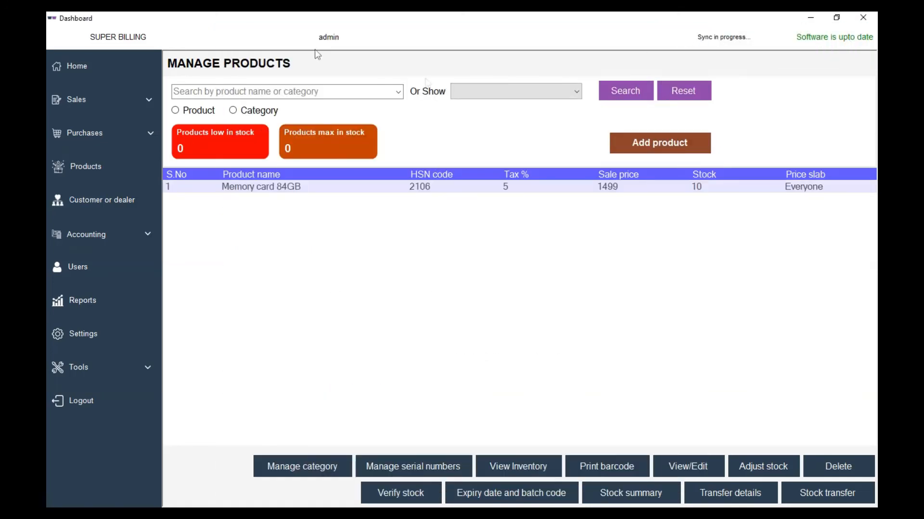